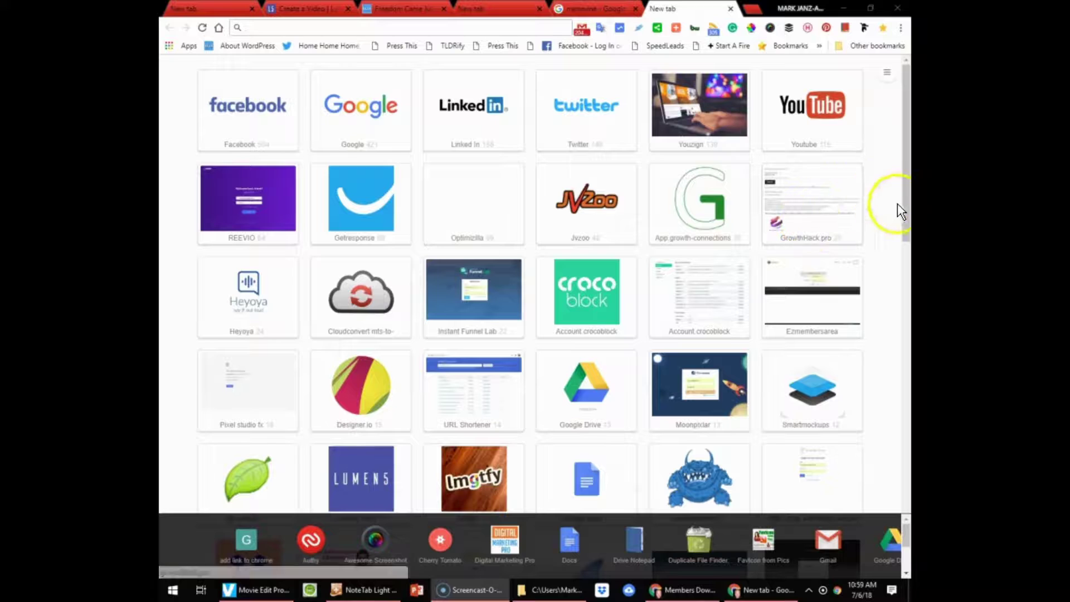
Open namevine.com from the Namevine tile on Chrome's new-tab shortcut grid.
left_click(906, 229)
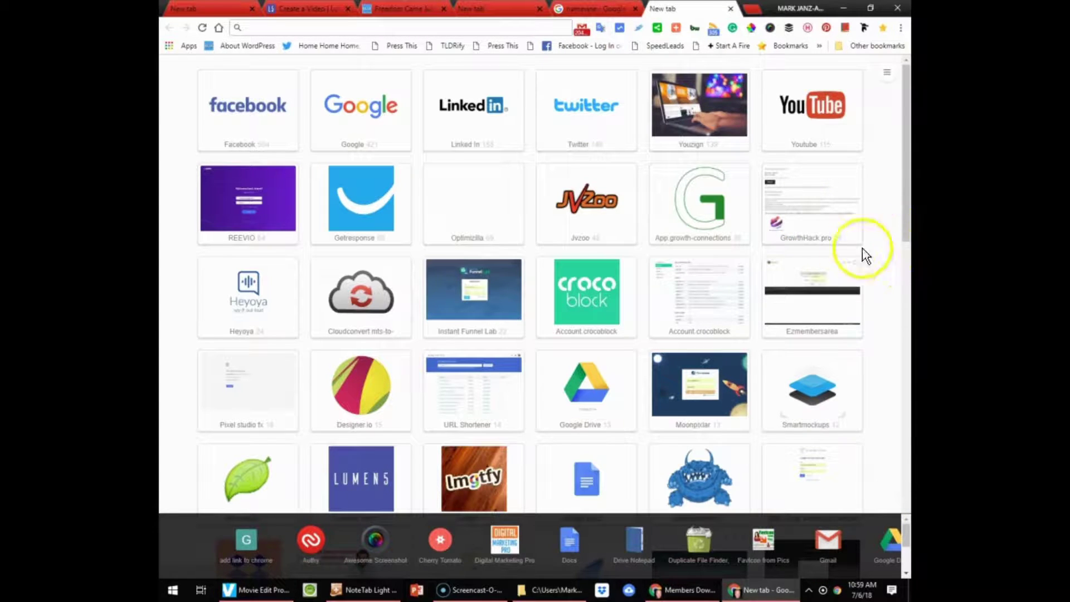
scroll(586, 296, "down", 1)
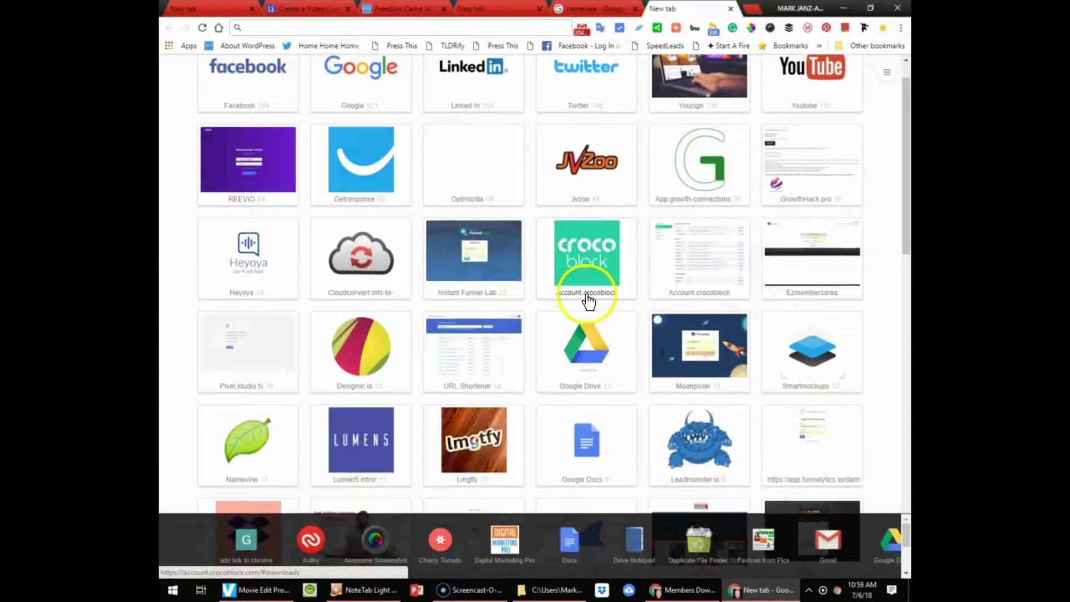
scroll(587, 301, "down", 2)
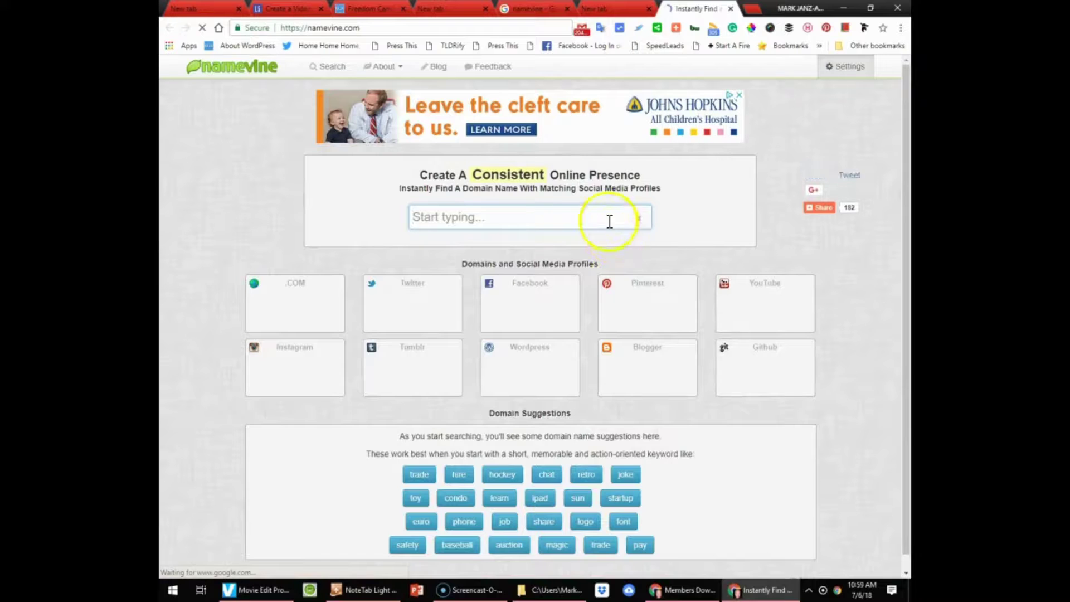
Search Namevine for the name StreetSmart.
left_click(484, 217)
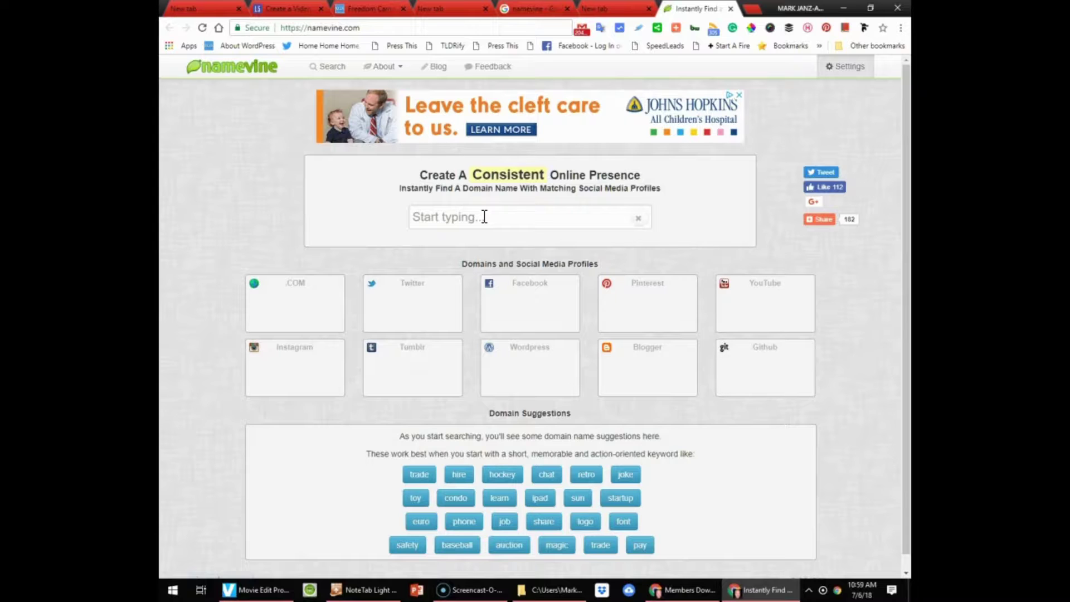
left_click(485, 216)
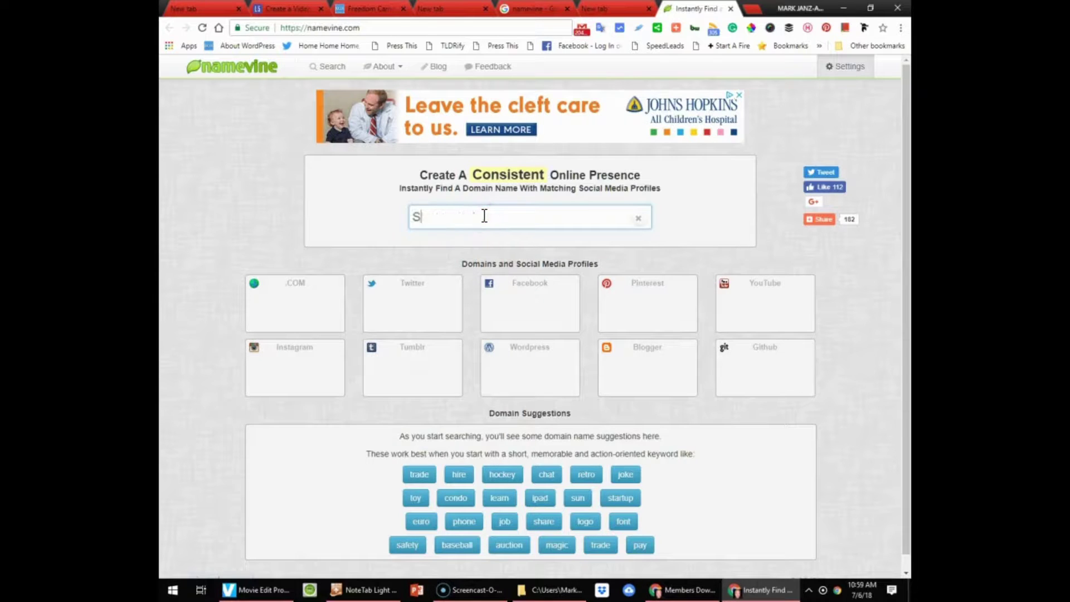
type("StreetSmart")
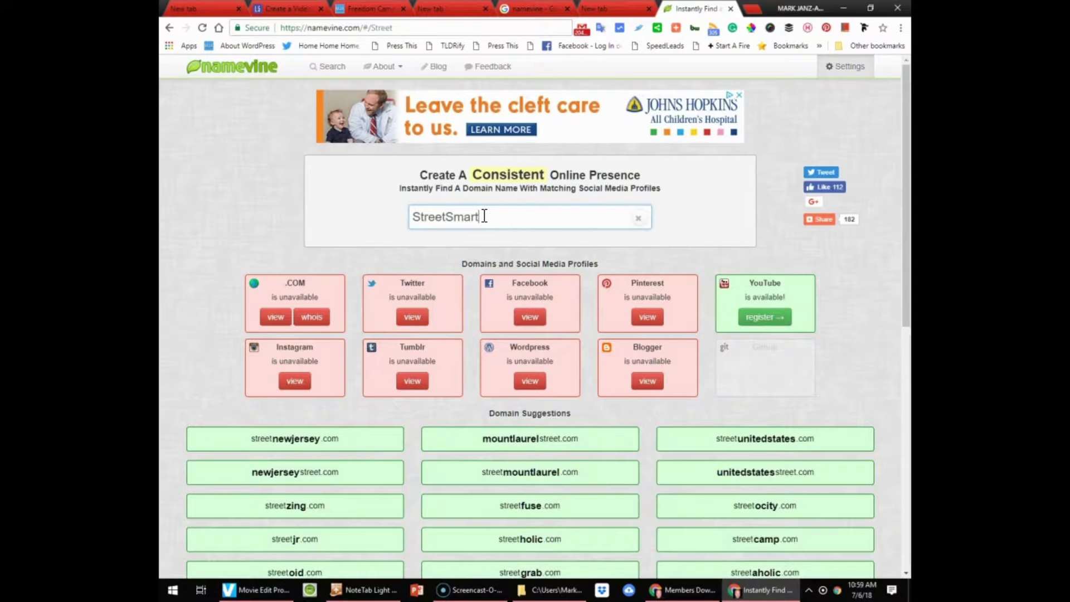
left_click(476, 224)
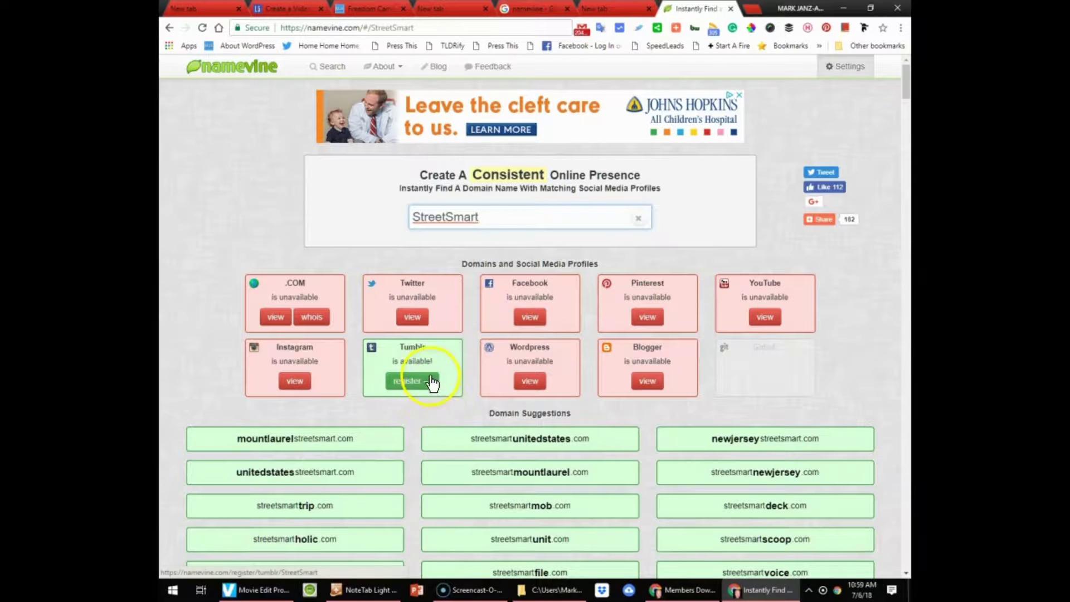
left_click(504, 221)
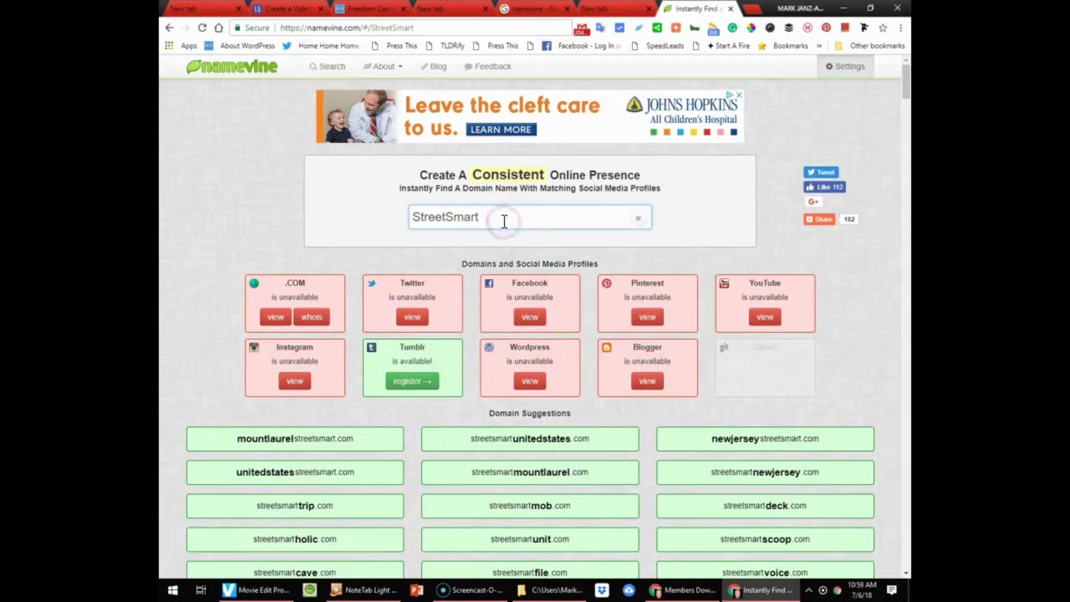
key("Return")
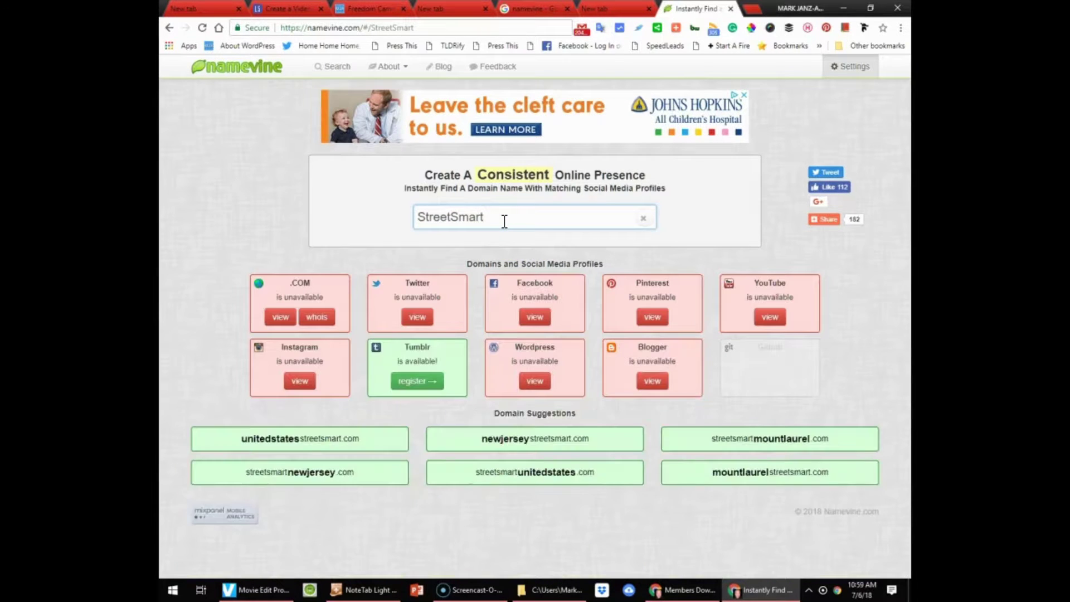
Review StreetSmart results: .COM and most profiles taken, only Tumblr free, plus suggested domains.
scroll(373, 346, "down", 1)
scroll(375, 346, "down", 3)
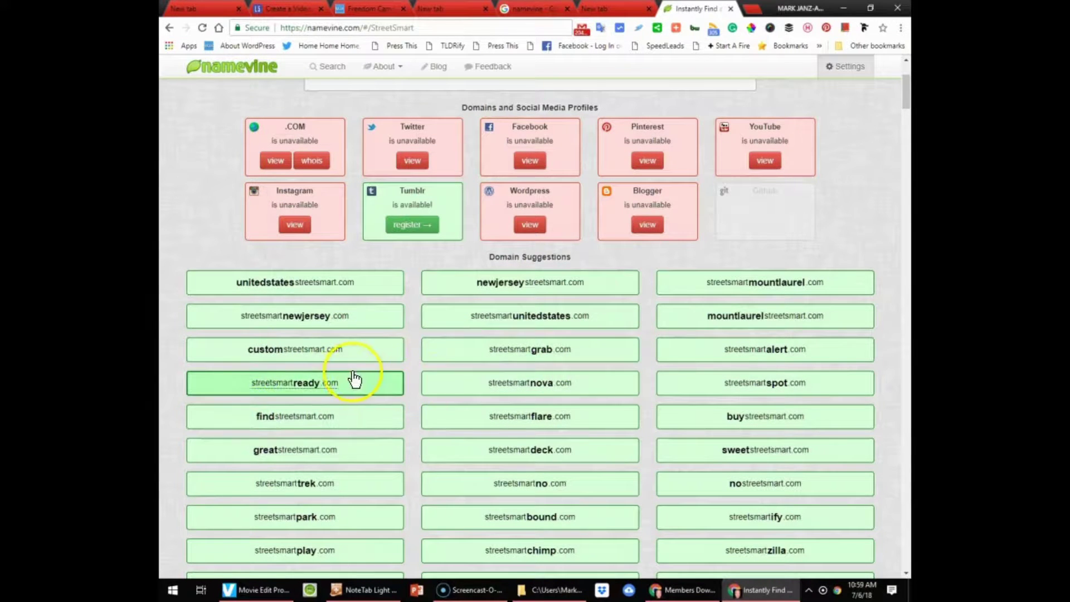
scroll(406, 368, "down", 2)
scroll(407, 366, "down", 5)
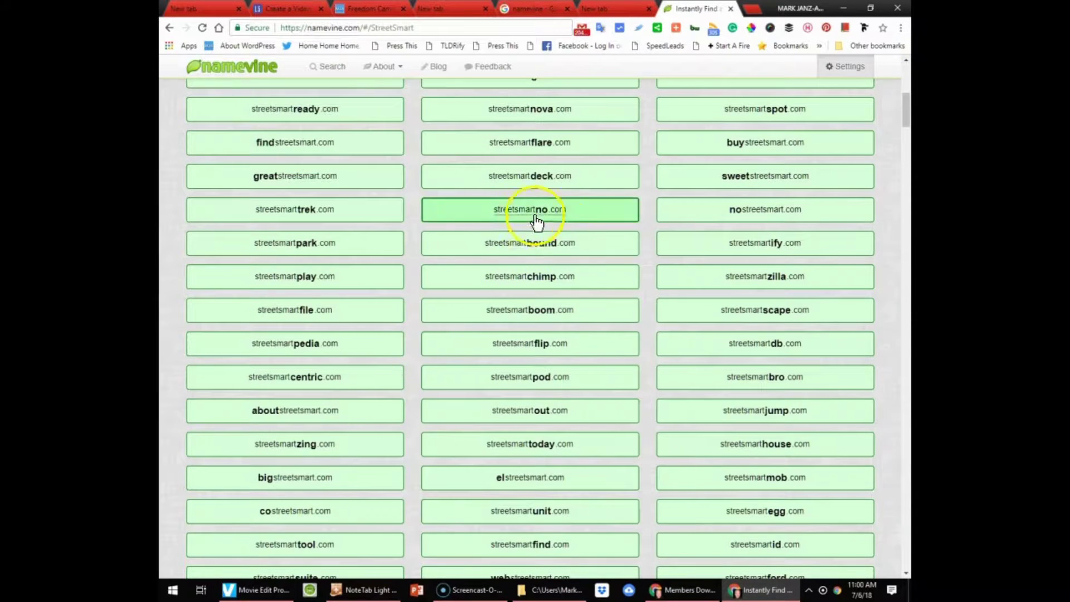
scroll(622, 303, "down", 3)
scroll(618, 314, "down", 2)
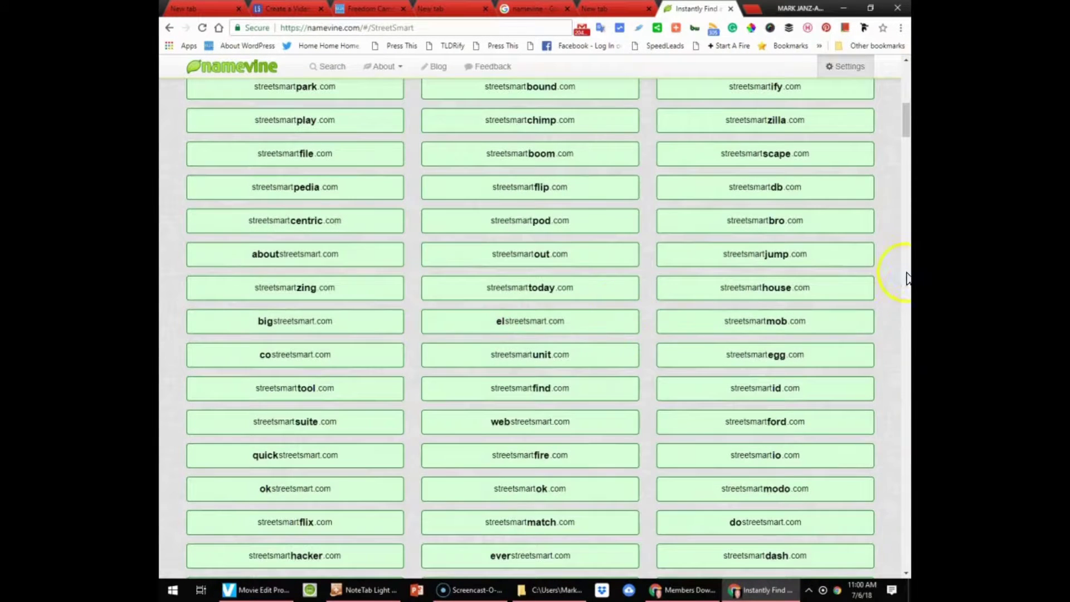
left_click_drag(909, 137, 908, 67)
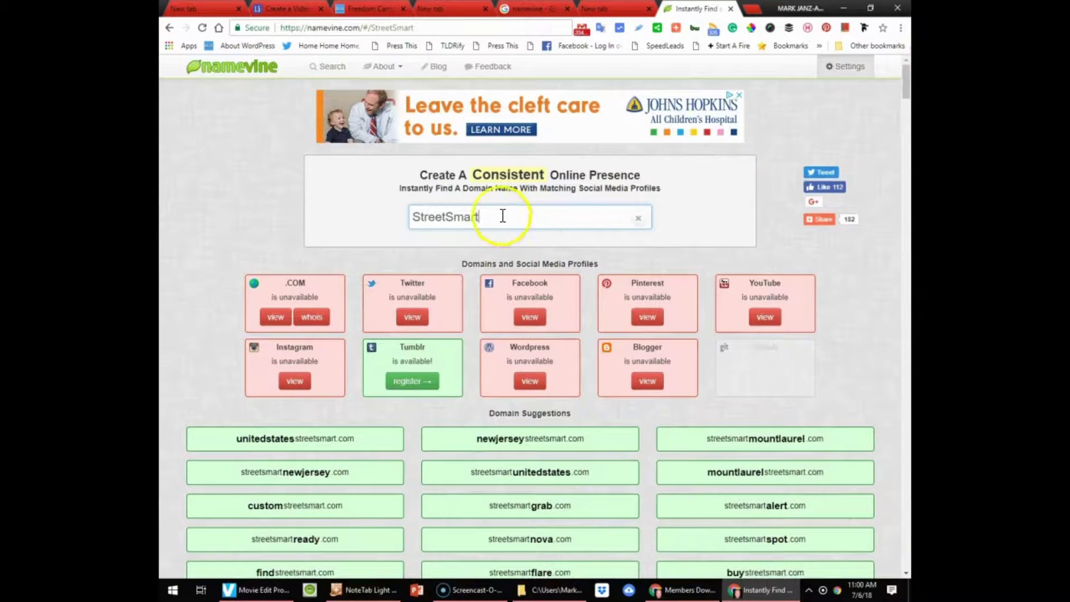
left_click(478, 216)
Change the search to StreetSmartMindset: .COM free; Twitter, Pinterest and WordPress taken.
double_click(483, 215)
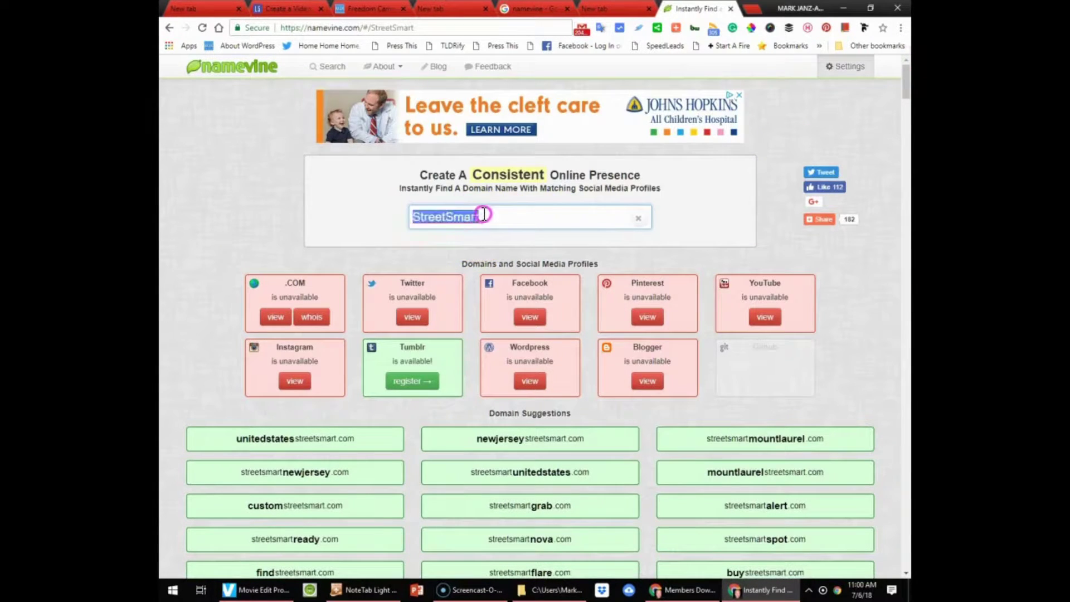
left_click(483, 217)
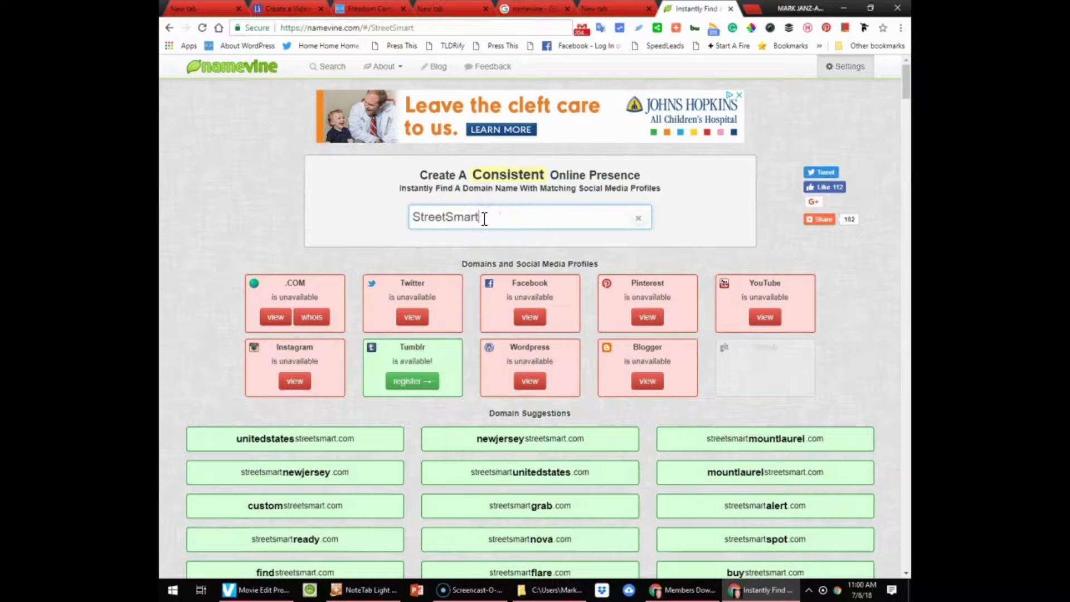
left_click(490, 214)
type("Marketing")
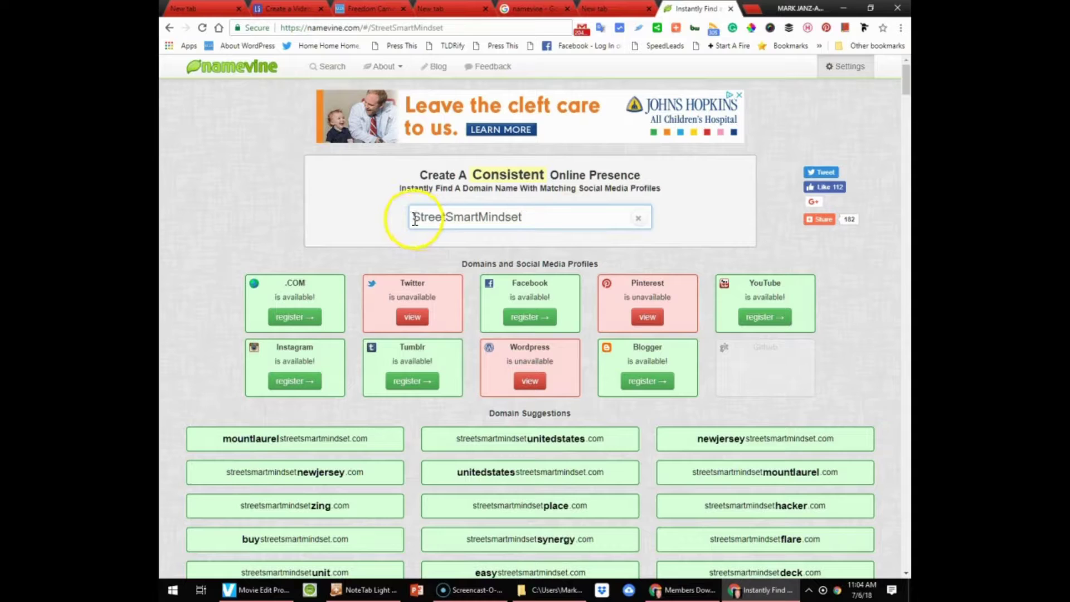
left_click_drag(415, 219, 613, 218)
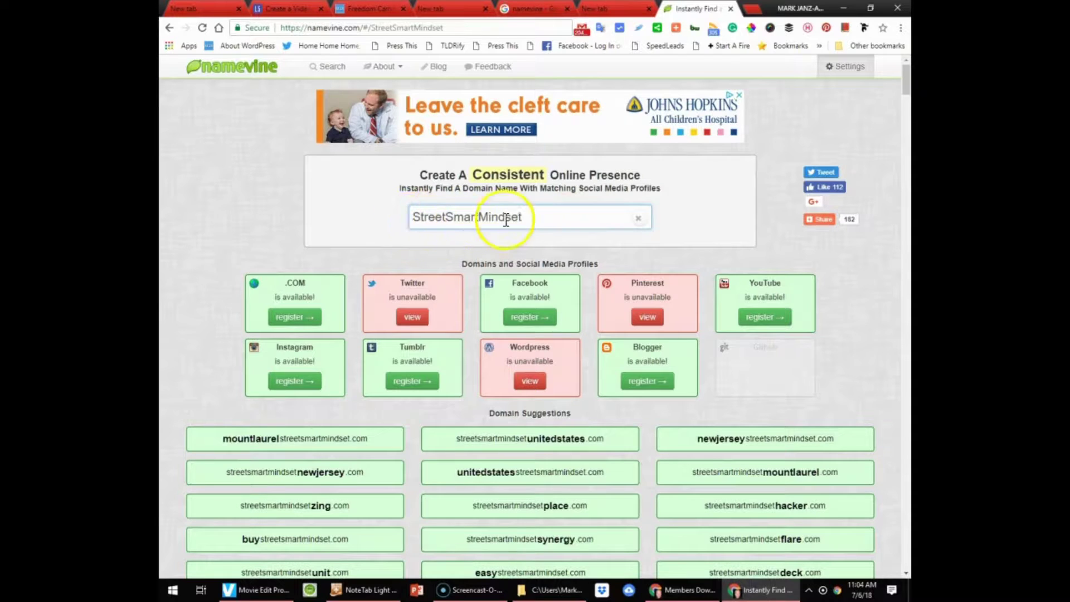
left_click(550, 221)
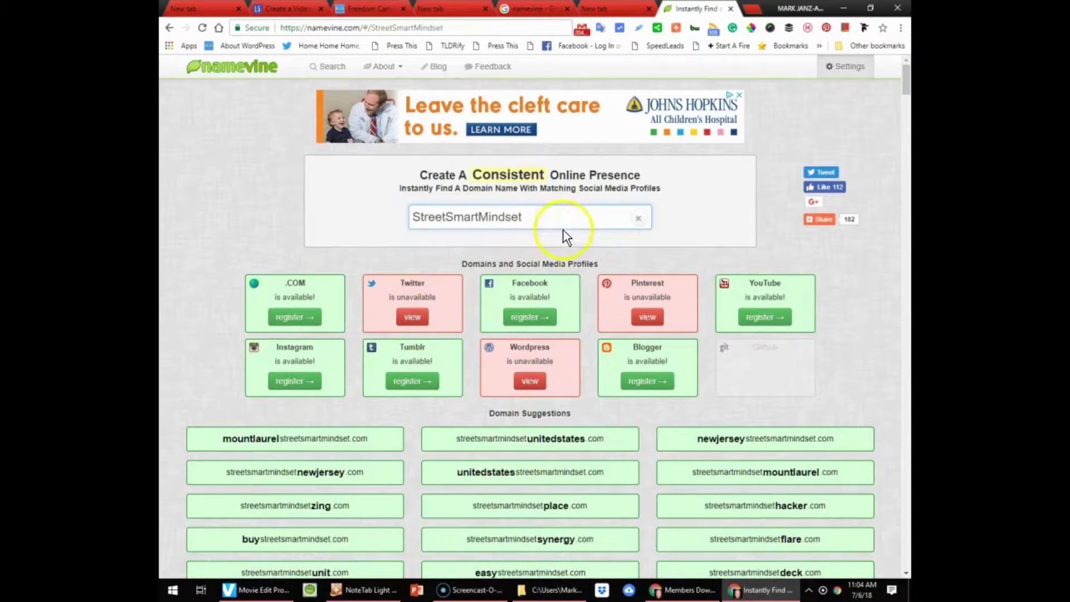
double_click(466, 223)
left_click(534, 216)
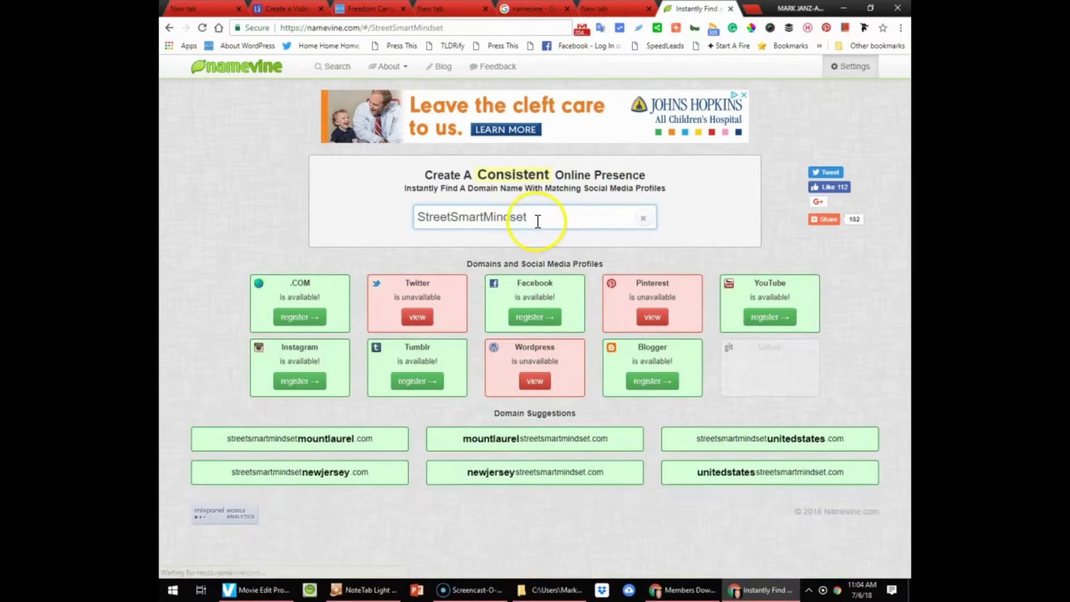
left_click(547, 218)
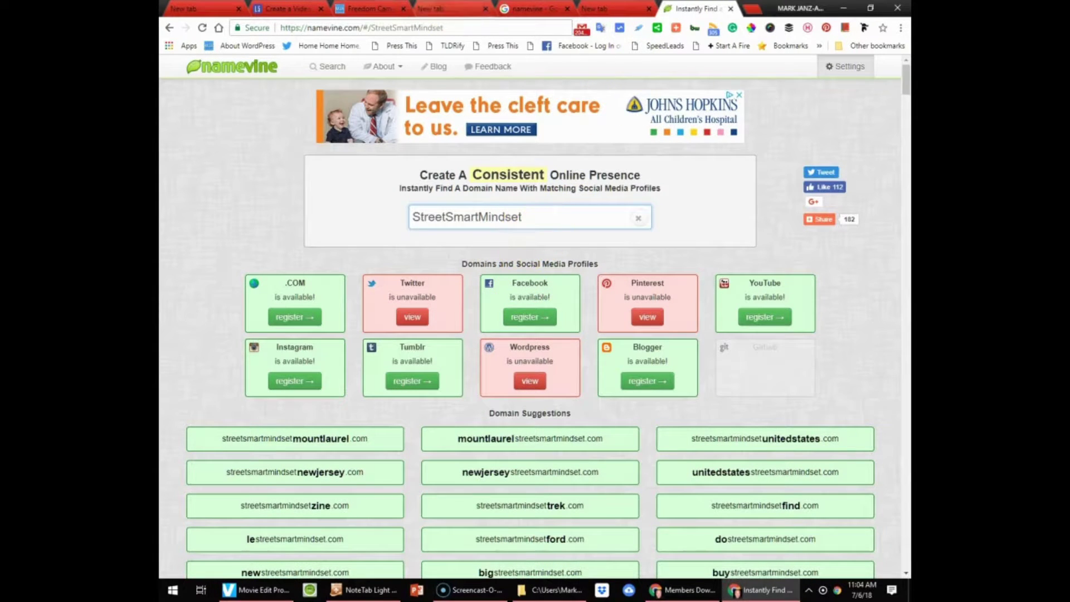
Go to name.com and sign in with the saved credentials.
left_click(396, 27)
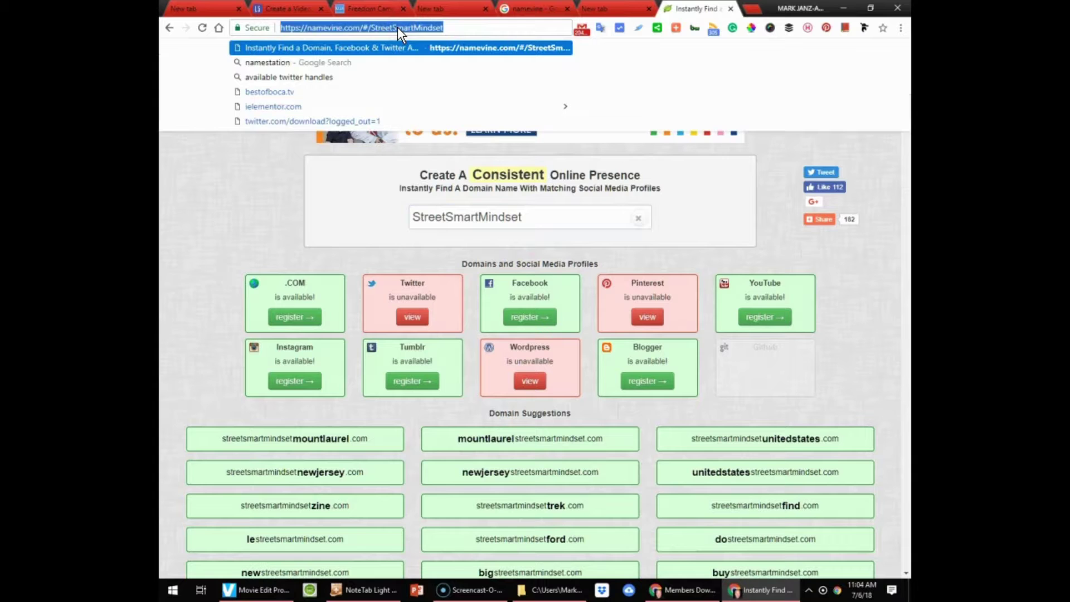
type("name.co")
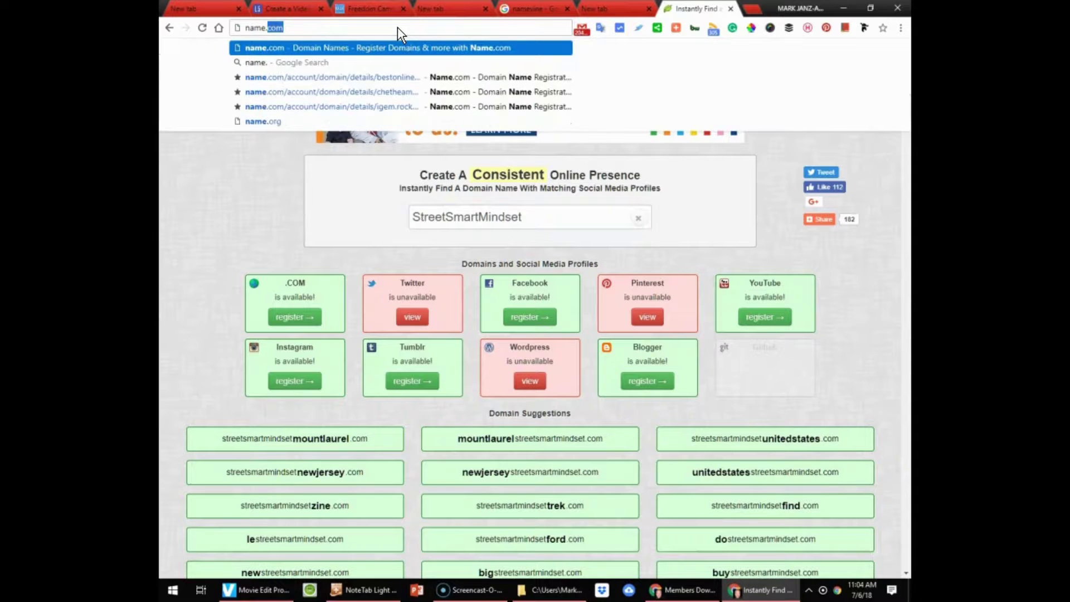
type("m")
key("Return")
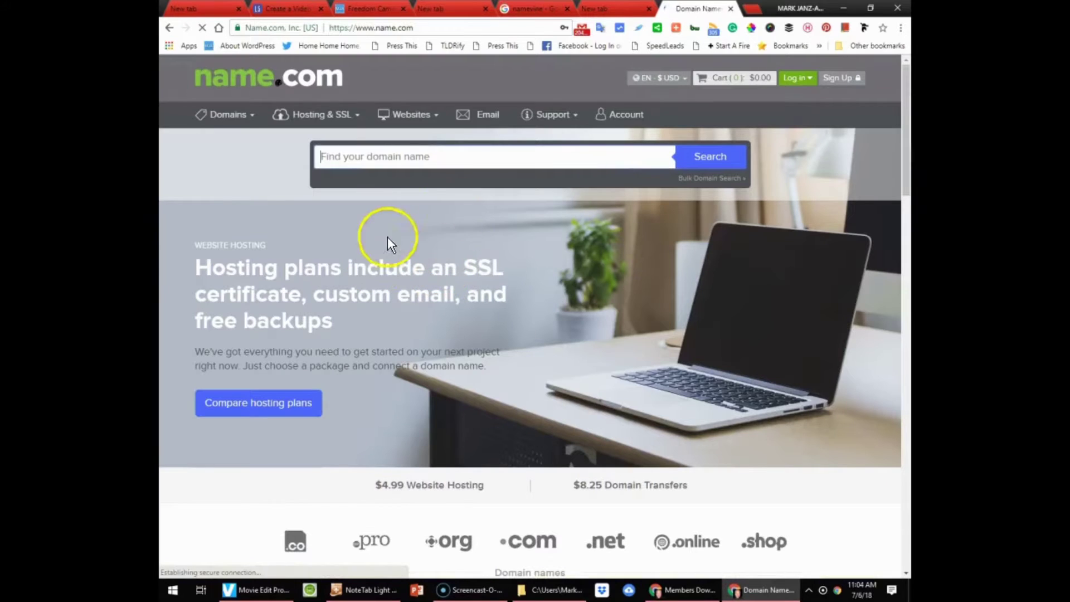
left_click(794, 79)
left_click(786, 176)
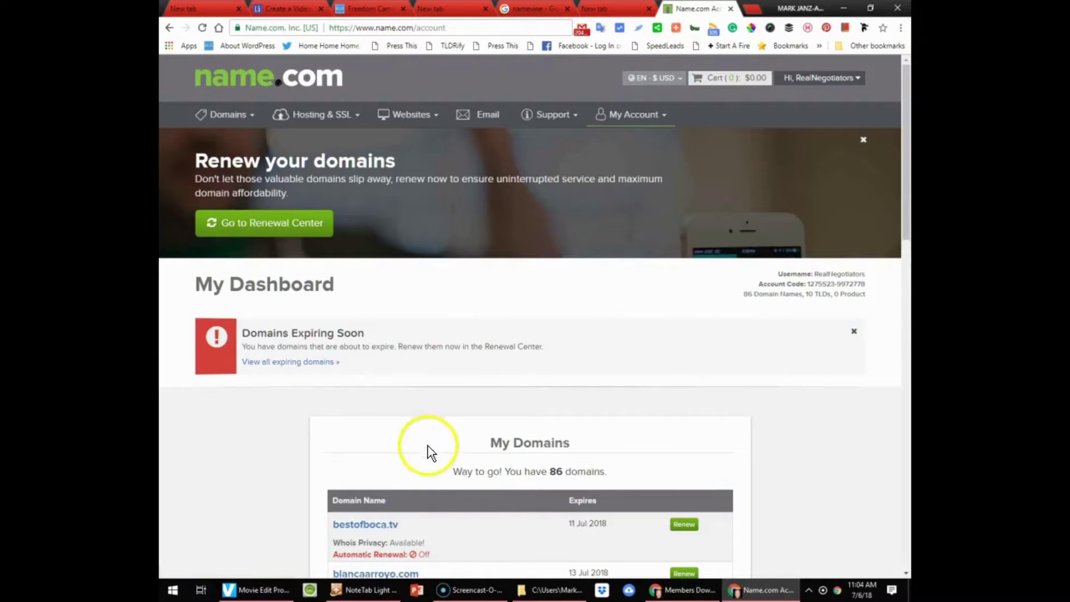
Browse the account dashboard, then reach the domain name search page via the Domains menu.
scroll(455, 390, "down", 2)
scroll(462, 390, "down", 2)
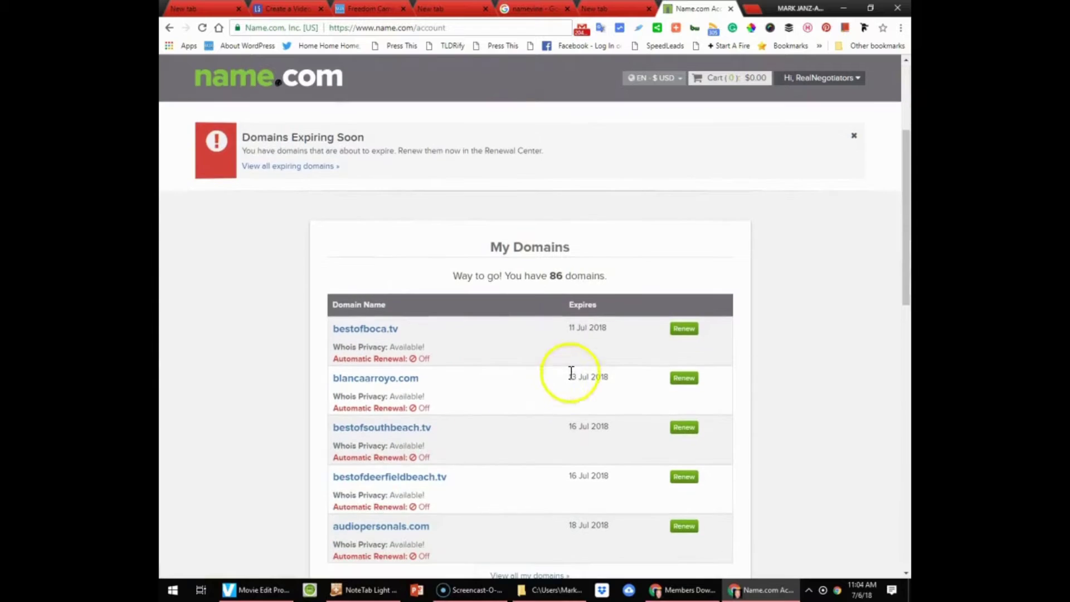
scroll(518, 362, "down", 1)
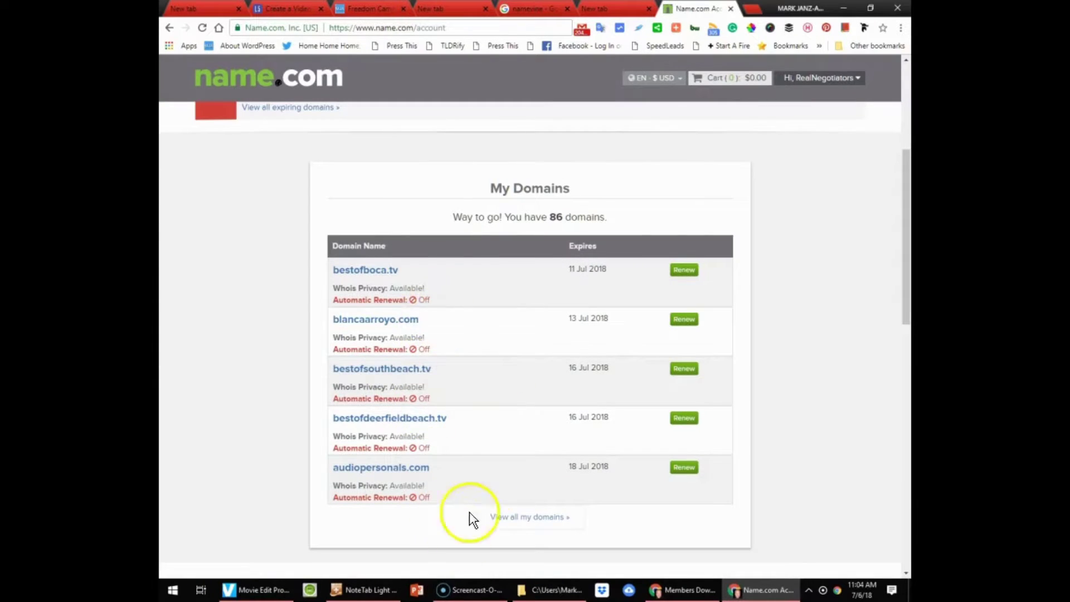
scroll(476, 446, "up", 3)
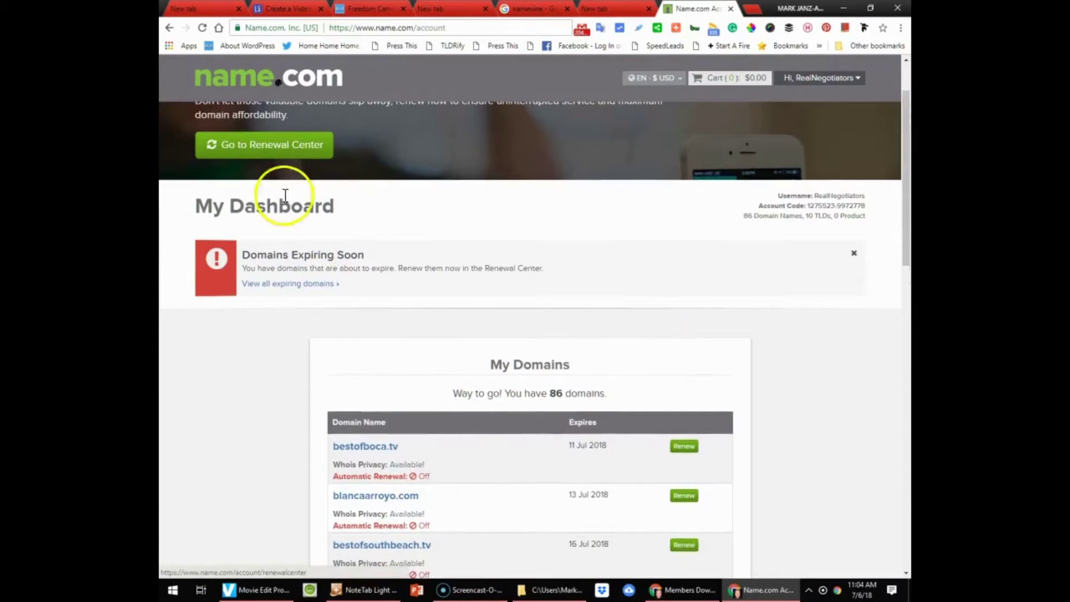
scroll(426, 223, "up", 1)
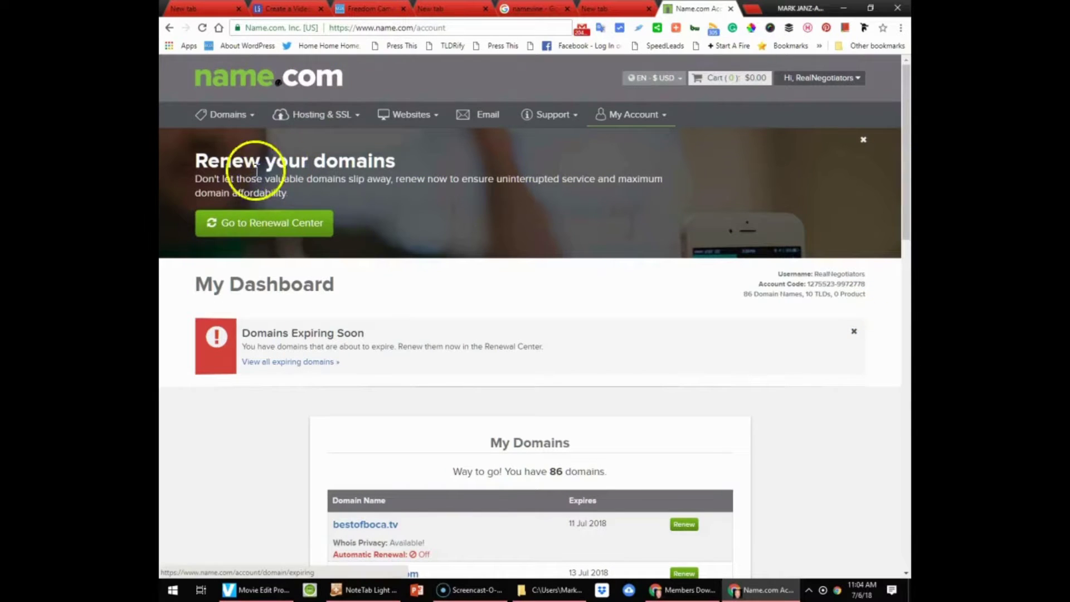
left_click(238, 115)
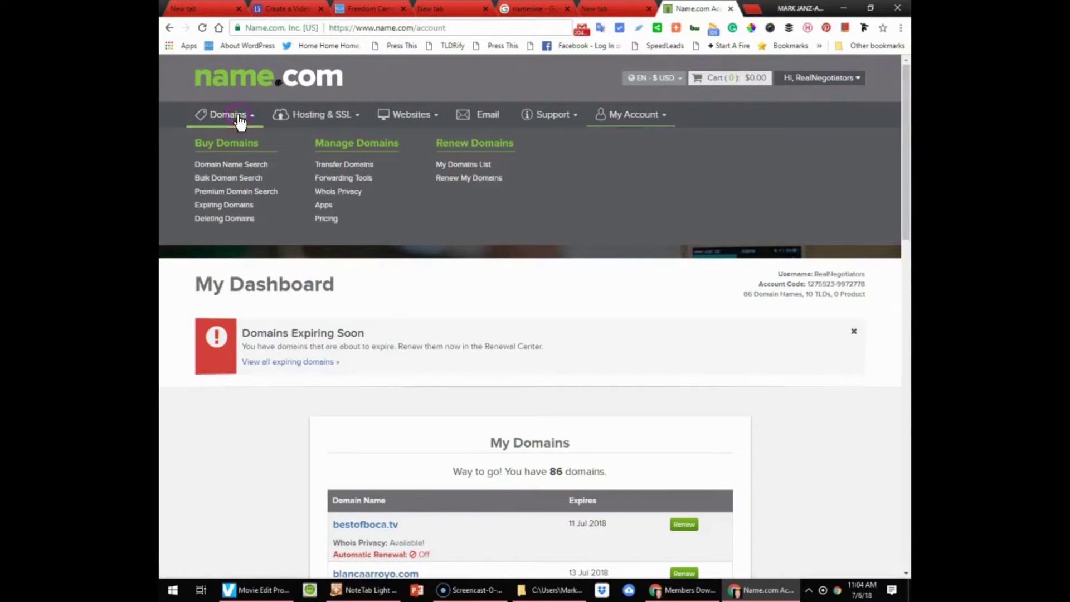
left_click(221, 165)
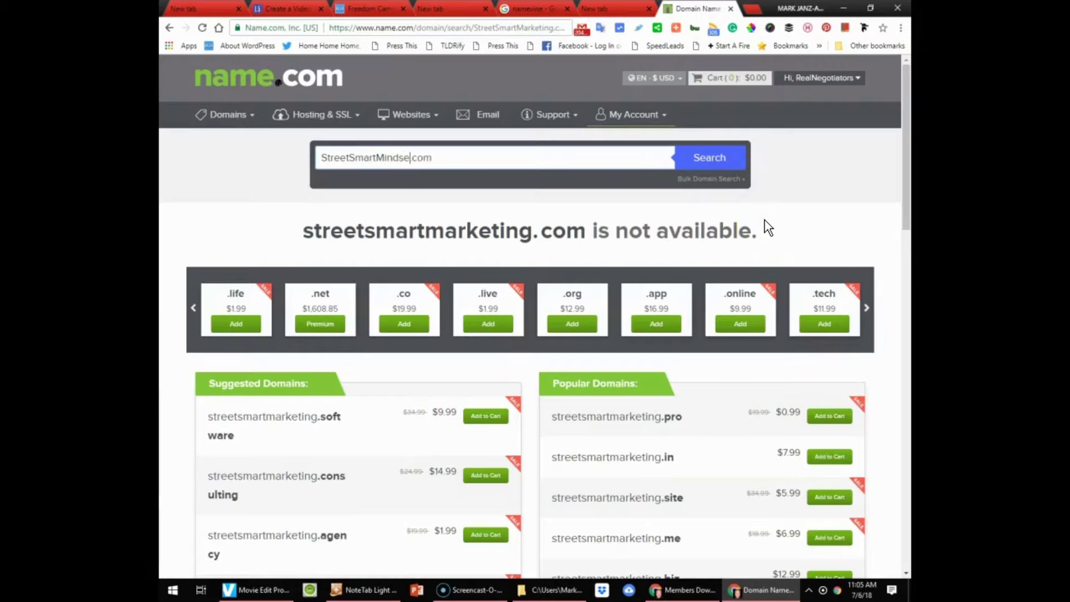
Check StreetSmartMindset.com availability and browse more domain extensions.
key("Return")
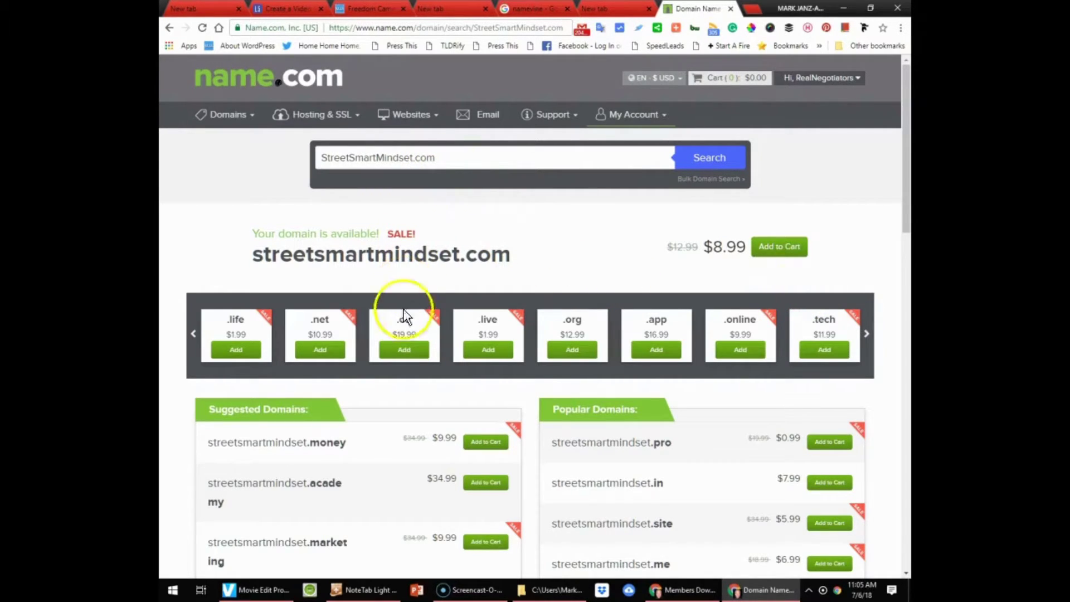
left_click(868, 337)
left_click(869, 337)
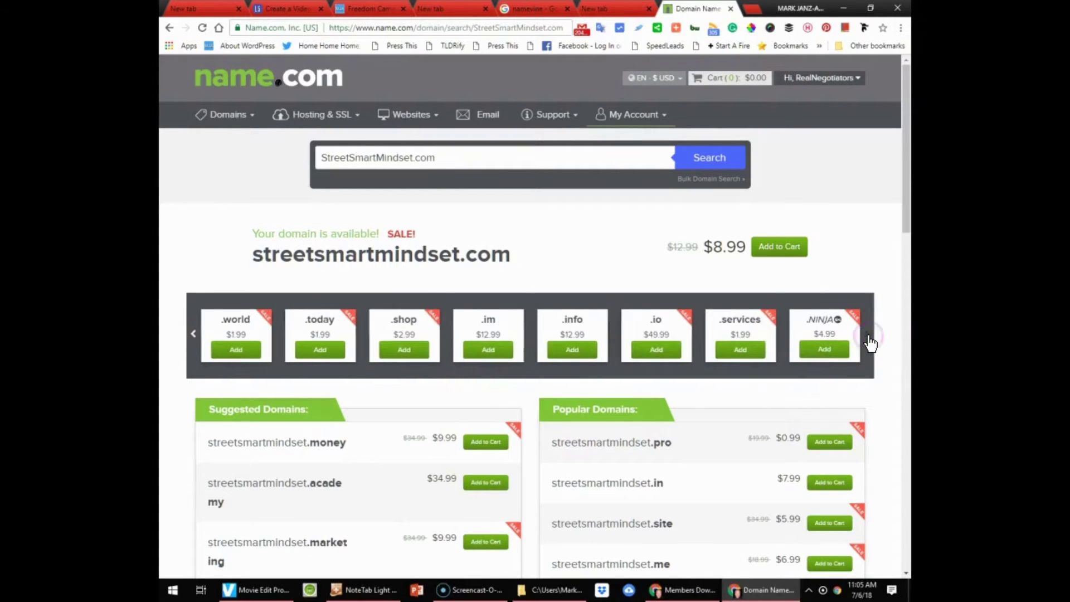
left_click(869, 338)
Add streetsmartmindset.com to the cart for $8.99 and check out.
scroll(384, 473, "down", 2)
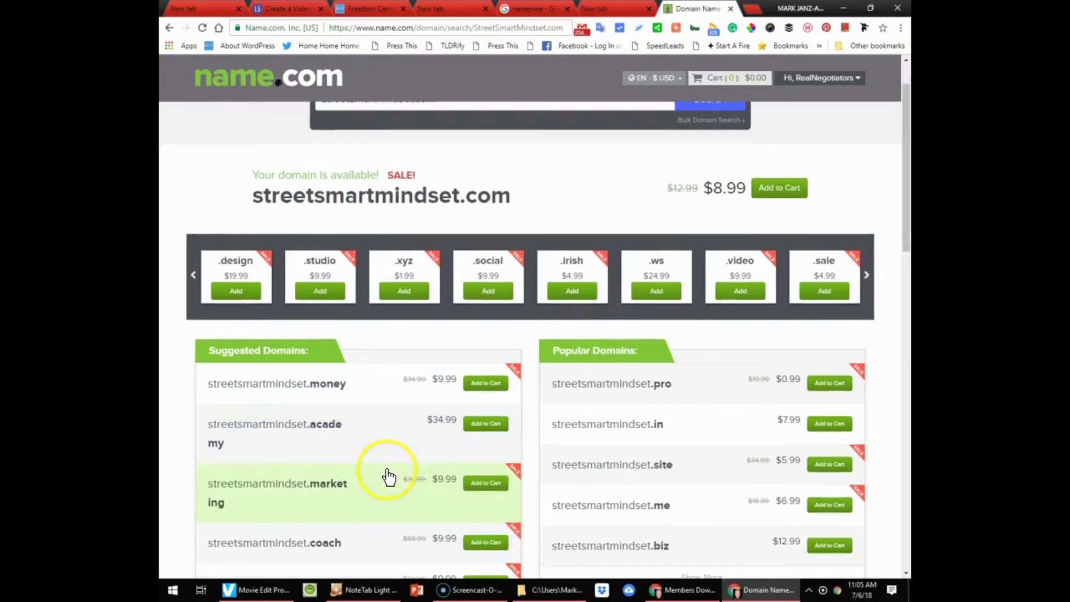
scroll(388, 477, "down", 2)
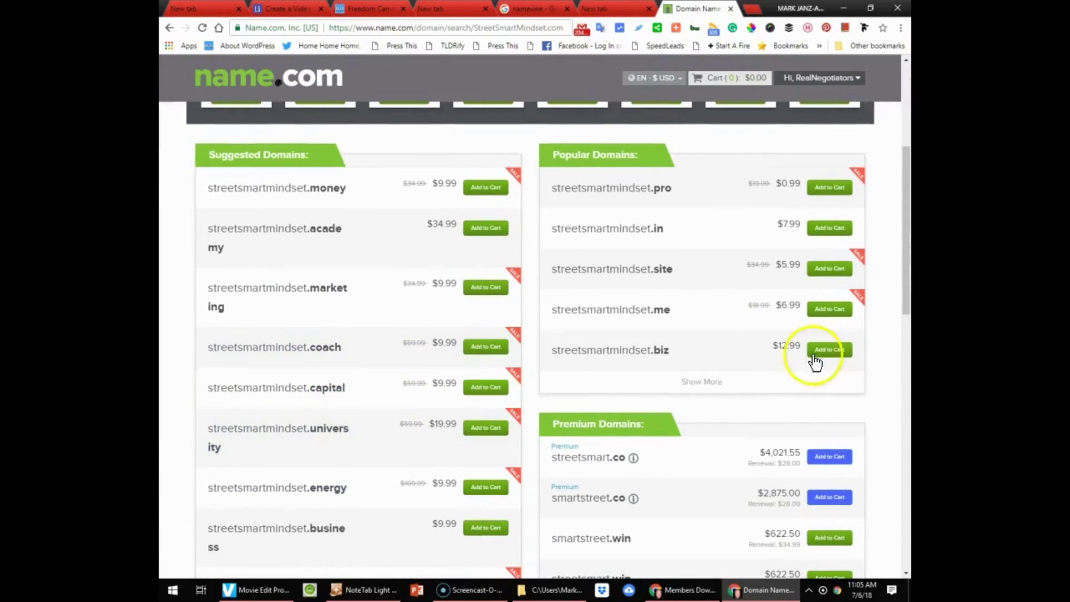
left_click_drag(902, 270, 907, 173)
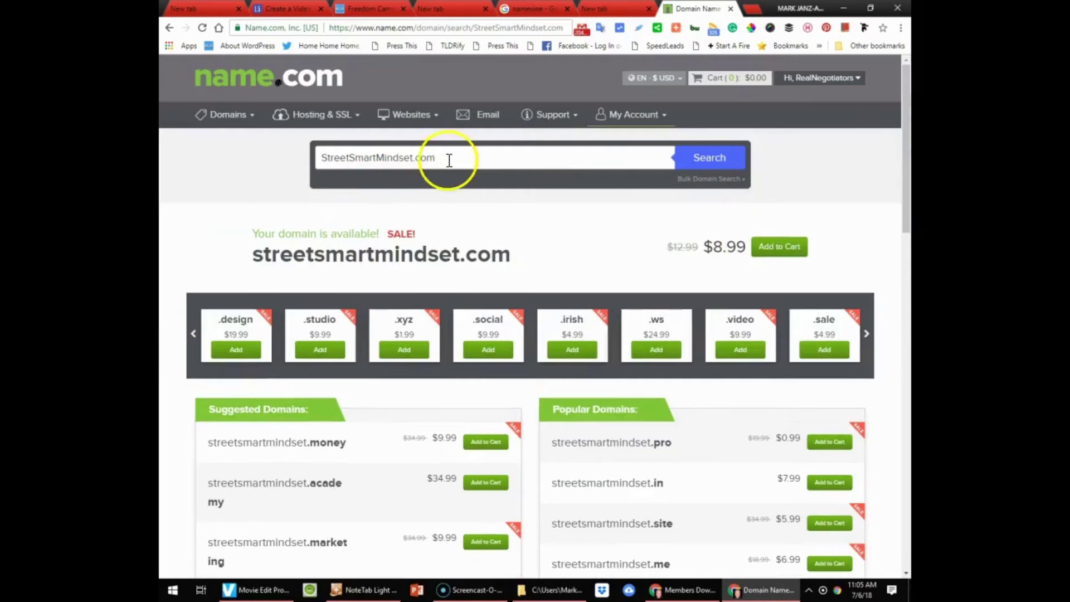
left_click(771, 248)
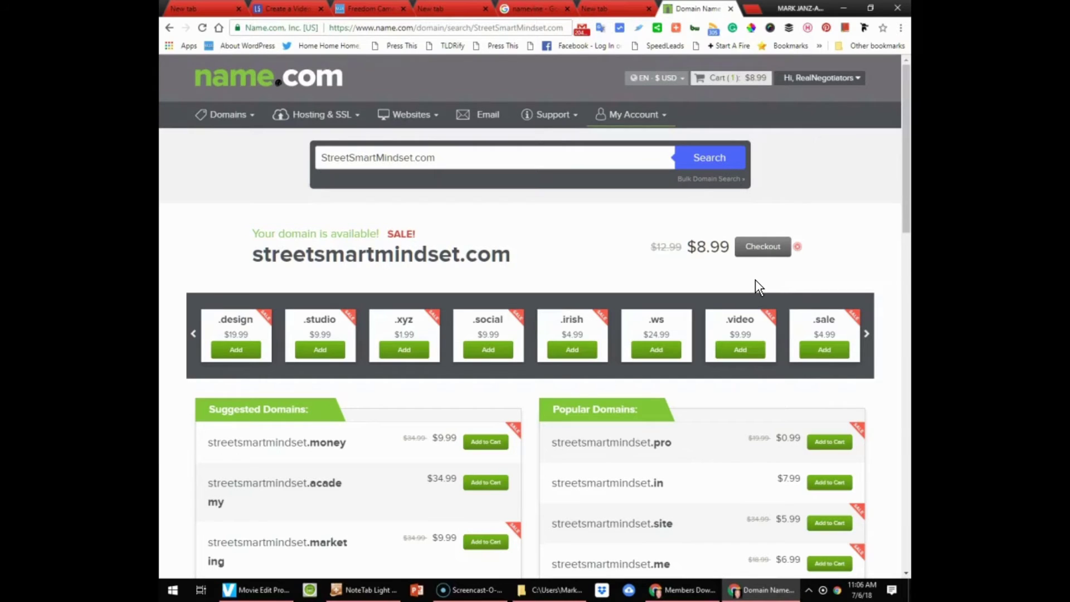
left_click(758, 258)
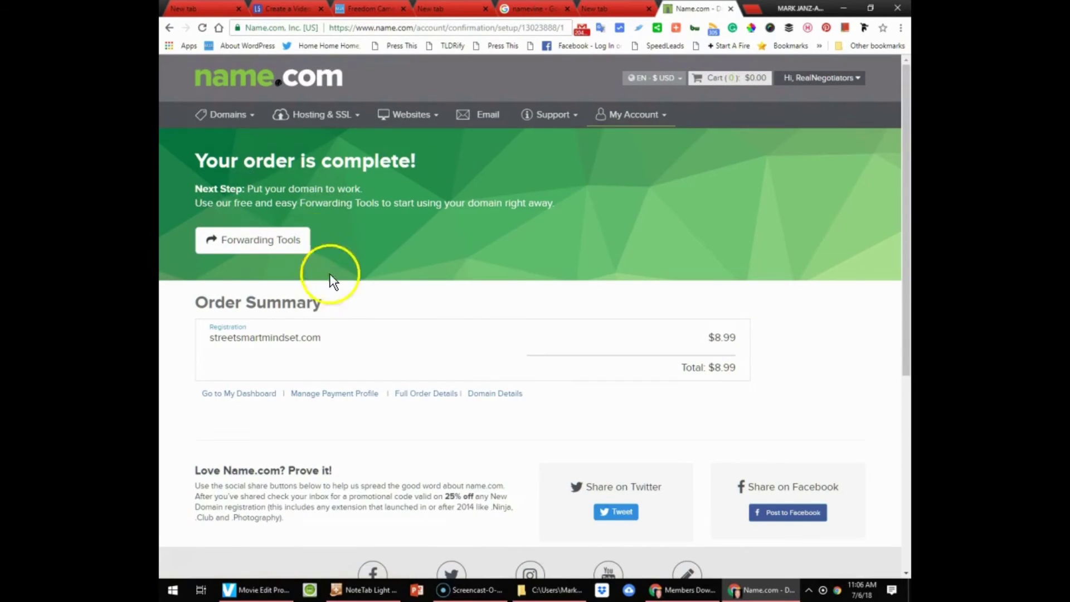
Show My Domains List sorted by name, with streetsmartmindset.com expiring 06 Jul 2019.
left_click(234, 116)
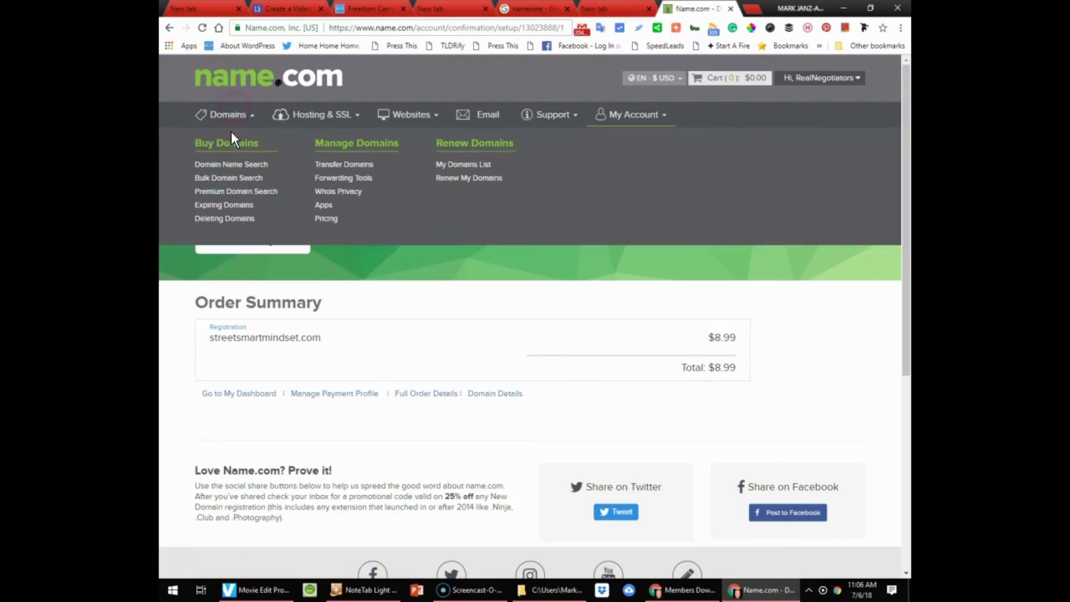
left_click(221, 166)
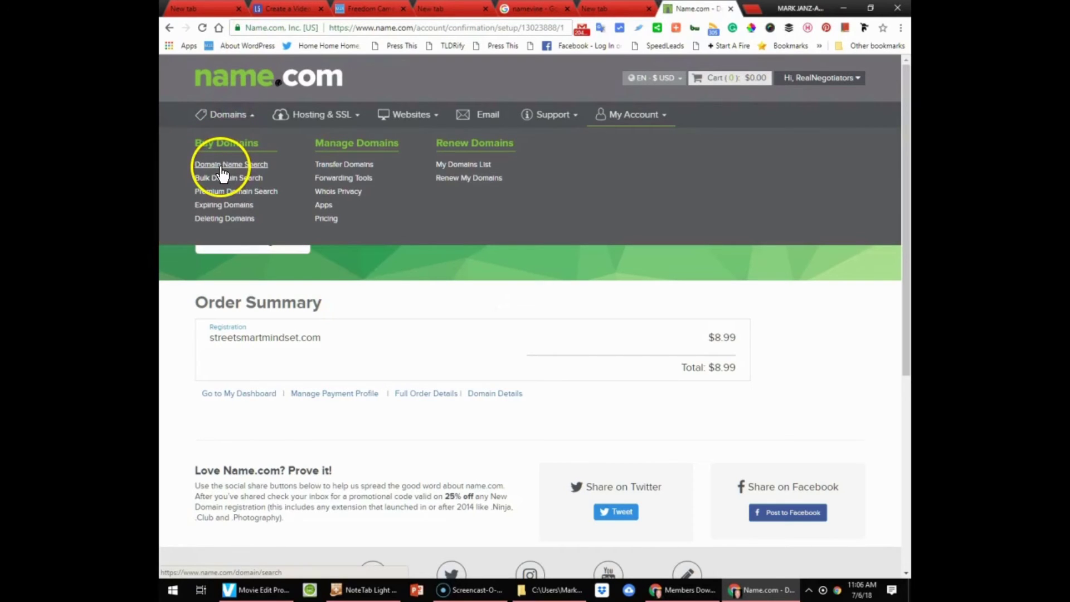
left_click(463, 165)
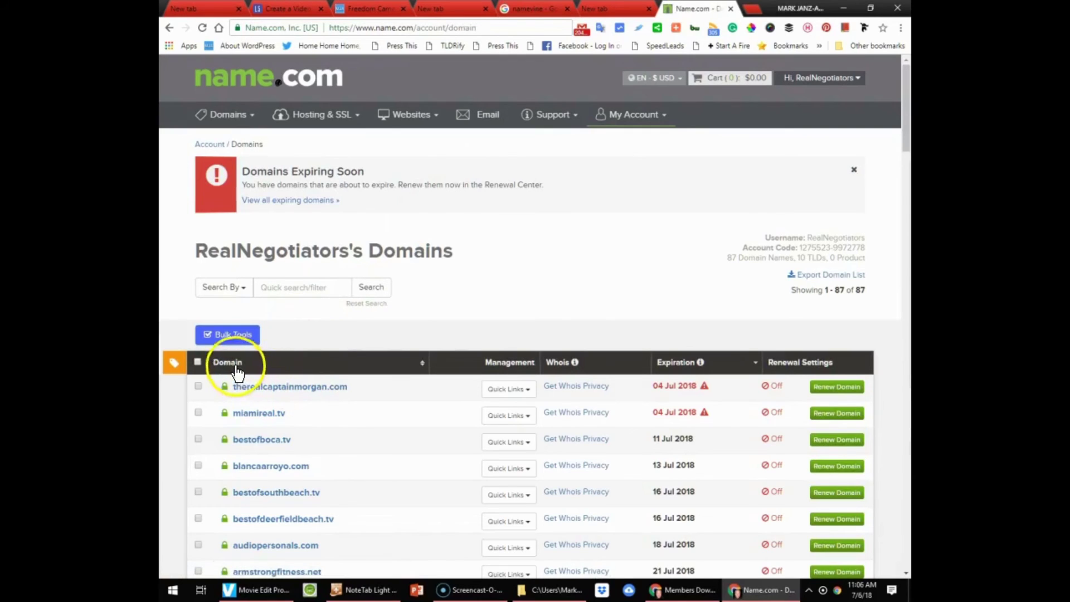
left_click(236, 369)
scroll(278, 362, "down", 2)
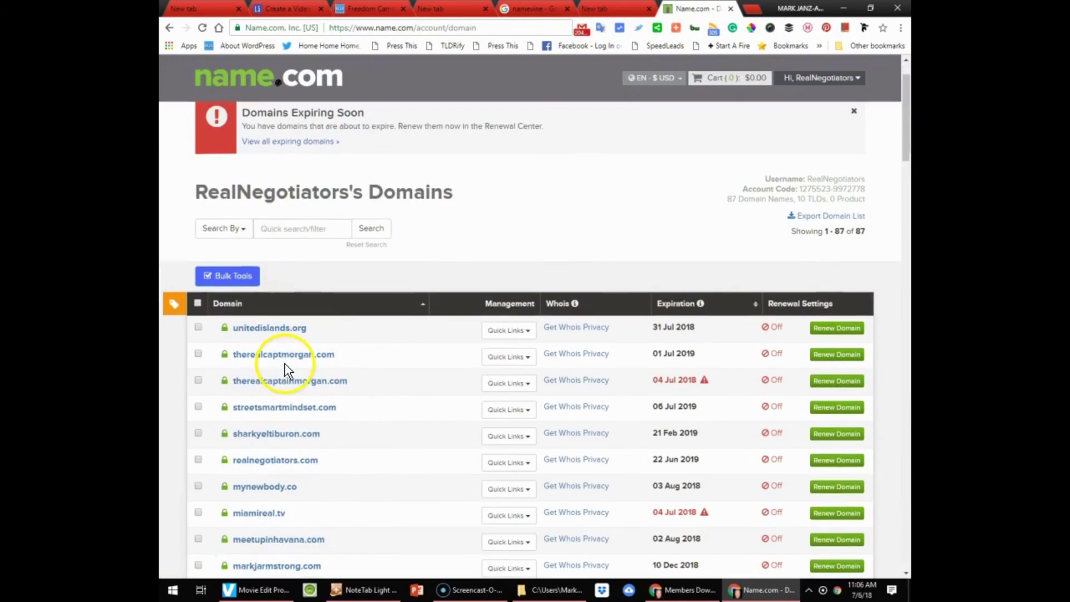